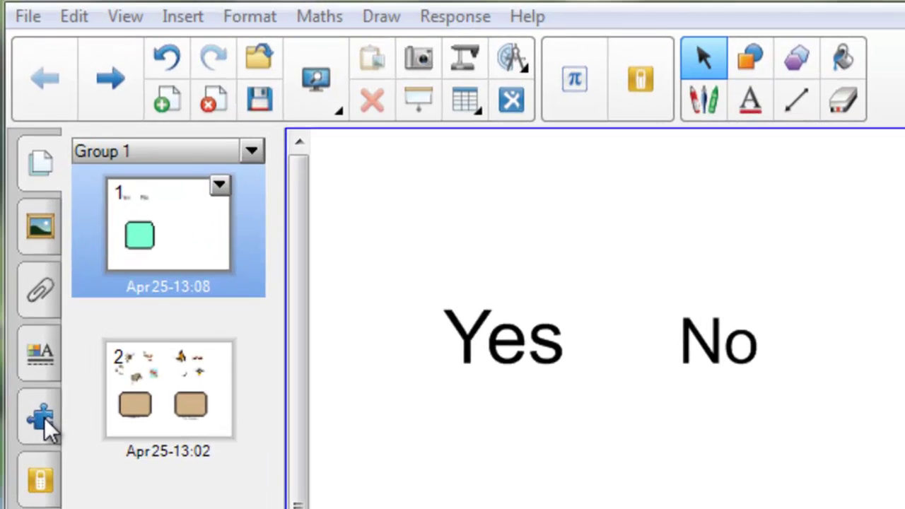
- Make the green square an Activity Builder object that accepts the word Yes and rejects the word No
{"action": "left_click", "coordinate": [17, 214]}
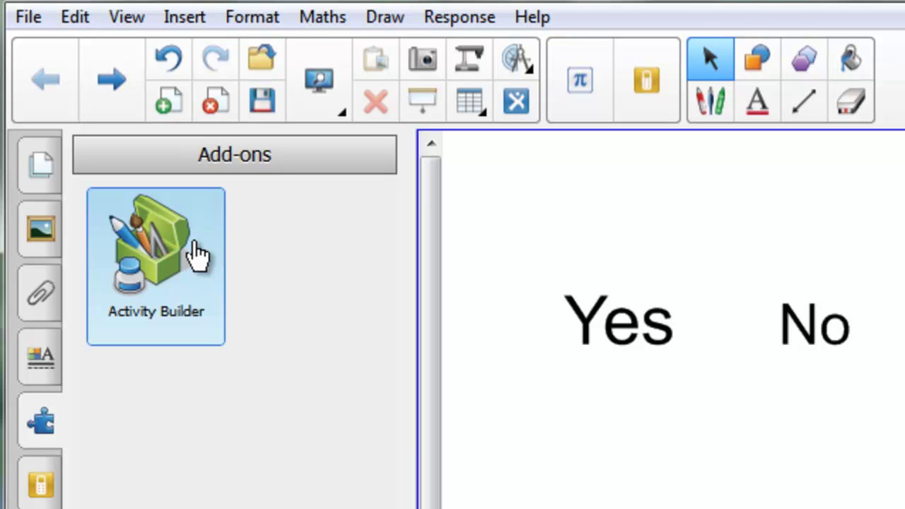
{"action": "left_click", "coordinate": [127, 252]}
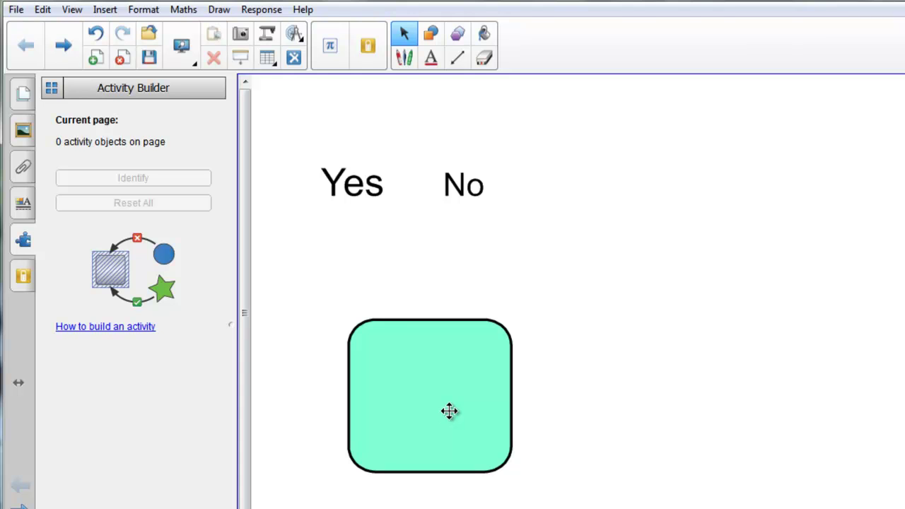
{"action": "left_click", "coordinate": [422, 384]}
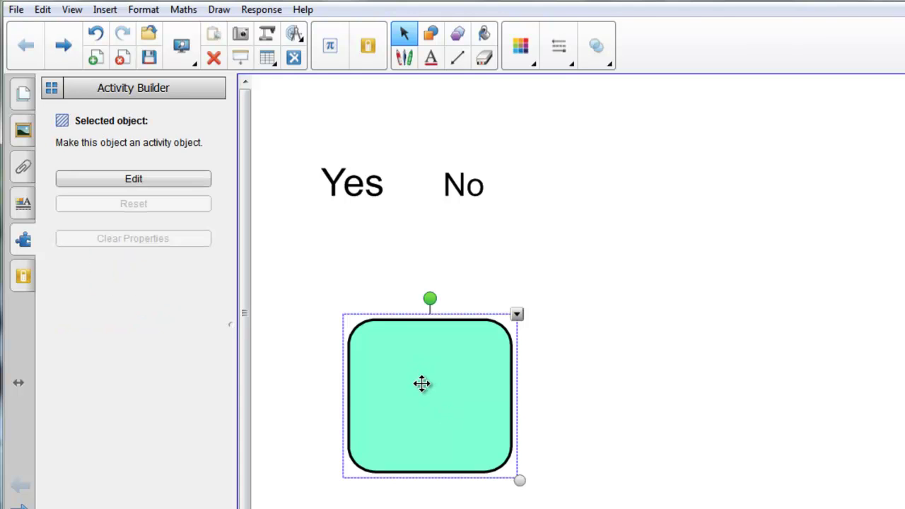
{"action": "left_click", "coordinate": [142, 181]}
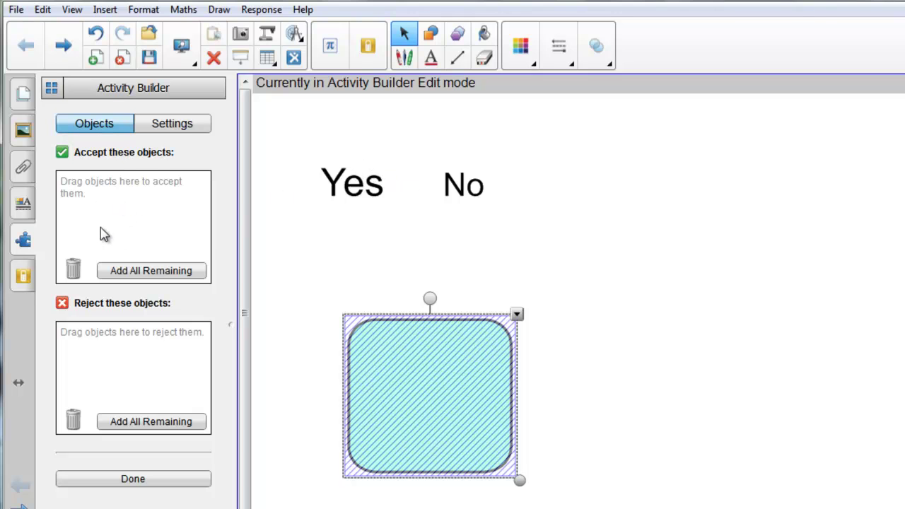
{"action": "left_click_drag", "start_coordinate": [356, 185], "coordinate": [117, 211]}
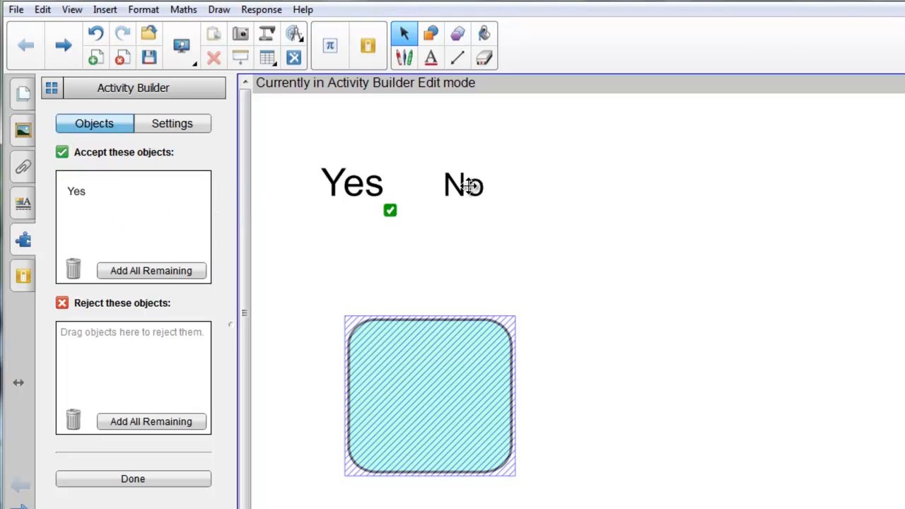
{"action": "left_click_drag", "start_coordinate": [466, 186], "coordinate": [100, 375]}
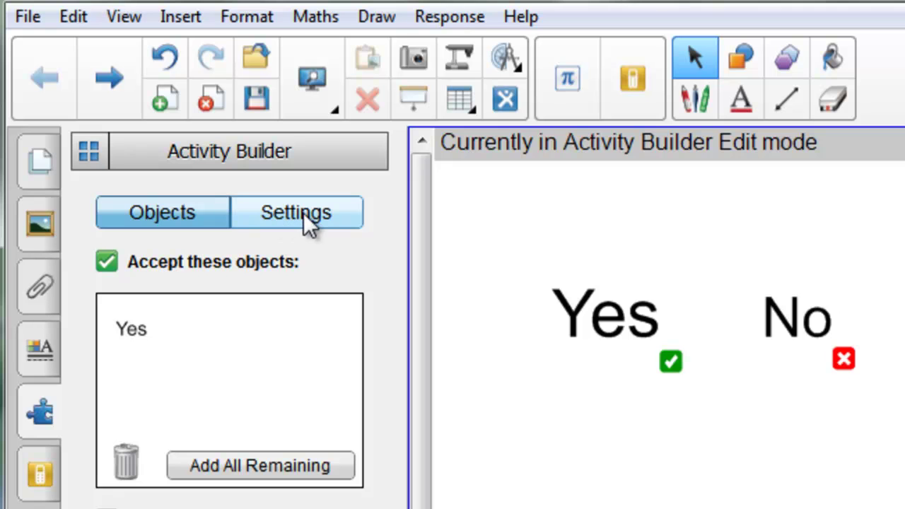
- Set the green square's animation for accepted objects to Spin and finish editing the activity object
{"action": "left_click", "coordinate": [309, 224]}
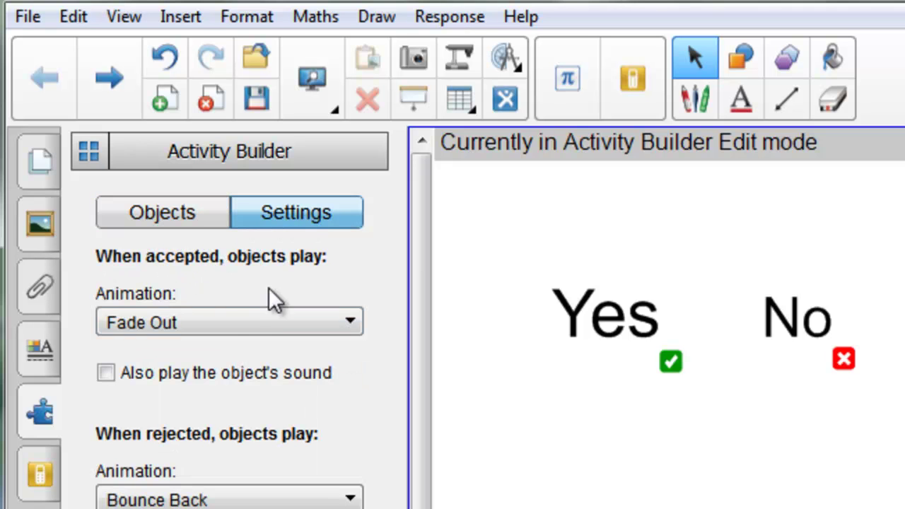
{"action": "left_click", "coordinate": [220, 324]}
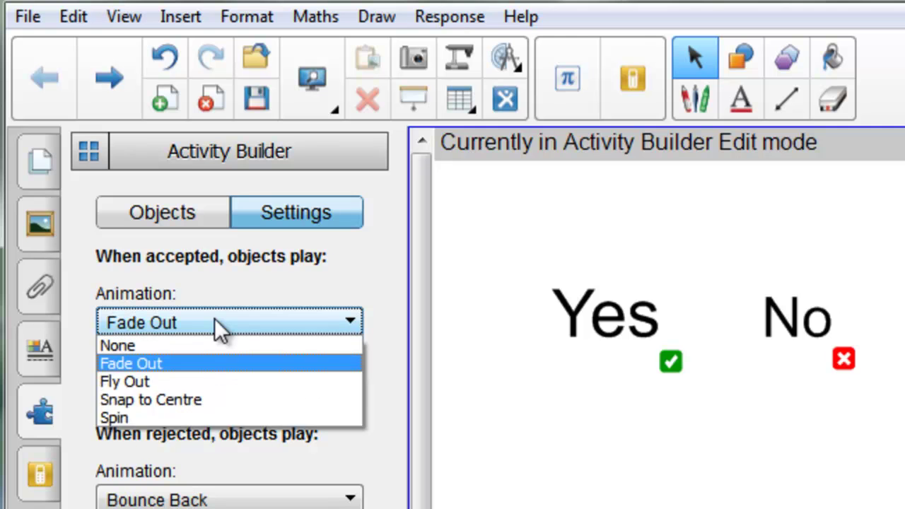
{"action": "left_click", "coordinate": [127, 414]}
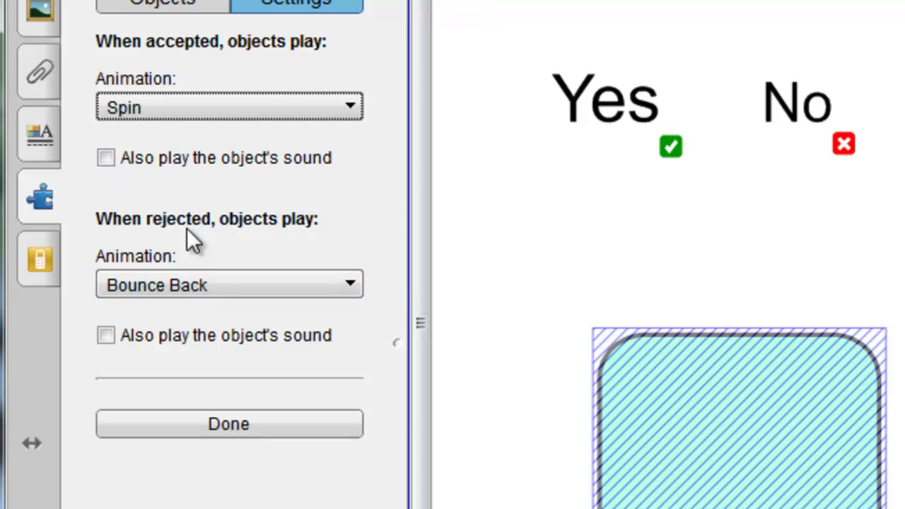
{"action": "left_click", "coordinate": [204, 424]}
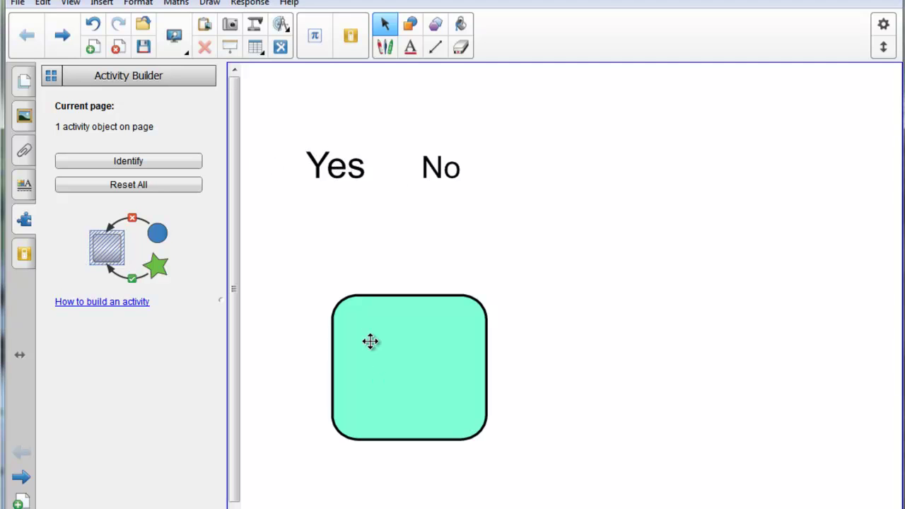
- Test the green square by moving Yes and No onto it, and return Yes to its place beside No
{"action": "left_click_drag", "start_coordinate": [337, 166], "coordinate": [420, 378]}
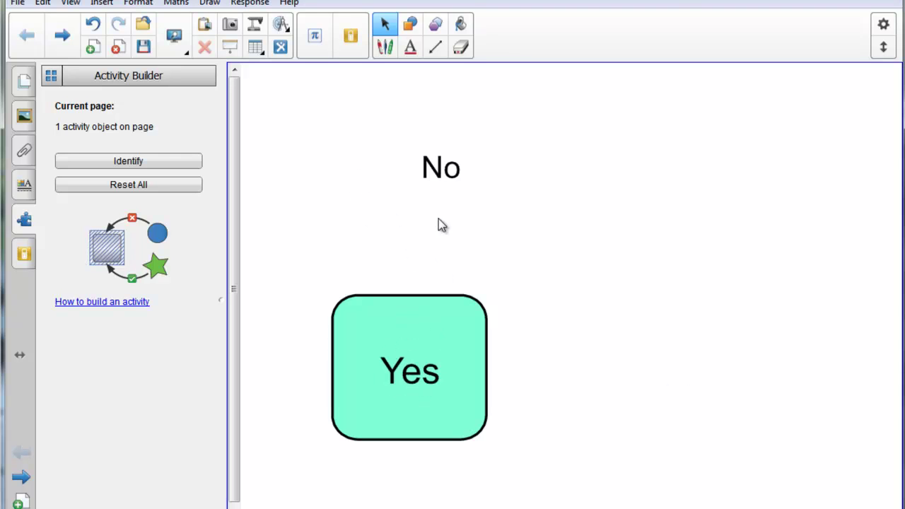
{"action": "left_click_drag", "start_coordinate": [439, 177], "coordinate": [424, 343]}
{"action": "left_click_drag", "start_coordinate": [414, 374], "coordinate": [339, 165]}
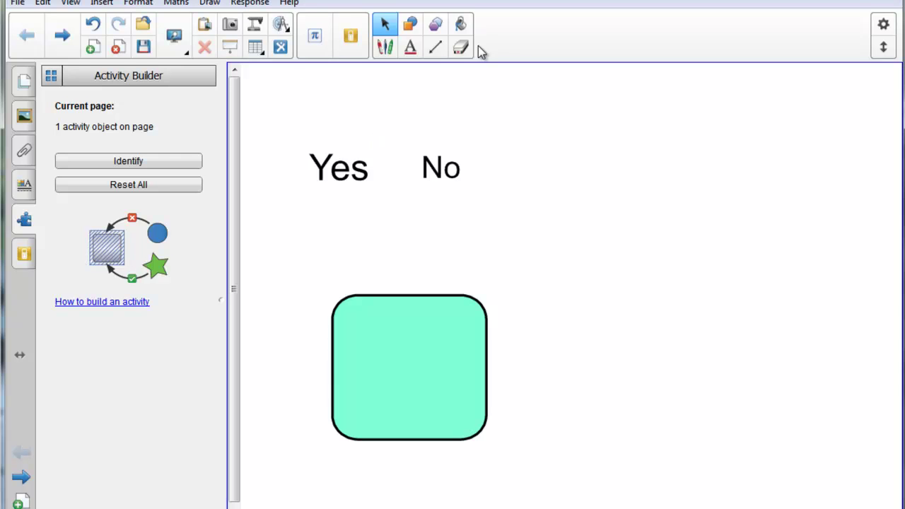
- On the next page, make the box above Insects an activity object that accepts the butterfly, ant, fly and bee
{"action": "left_click", "coordinate": [63, 35]}
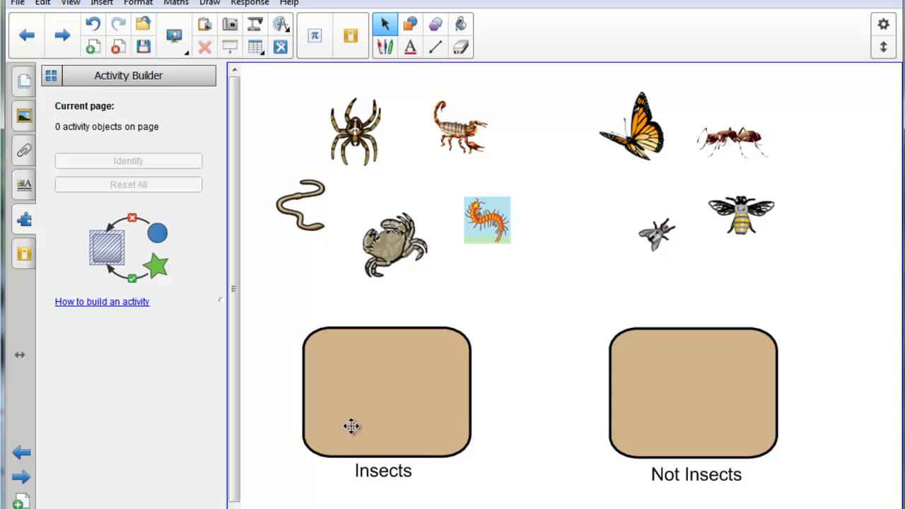
{"action": "left_click", "coordinate": [370, 389]}
{"action": "left_click", "coordinate": [700, 385]}
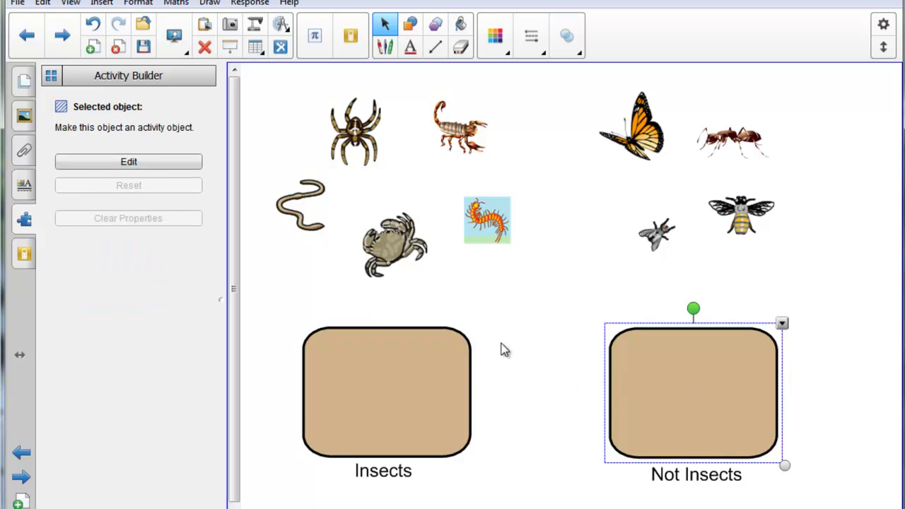
{"action": "left_click", "coordinate": [366, 374]}
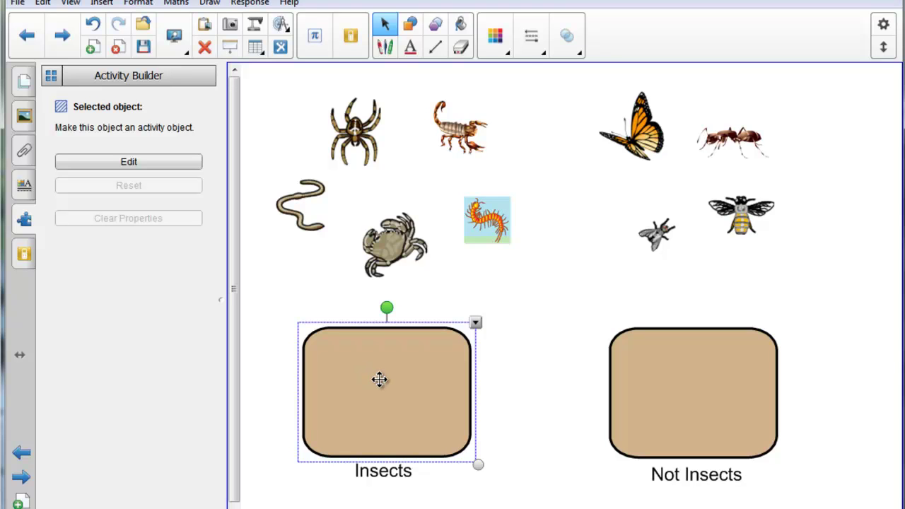
{"action": "left_click", "coordinate": [131, 162]}
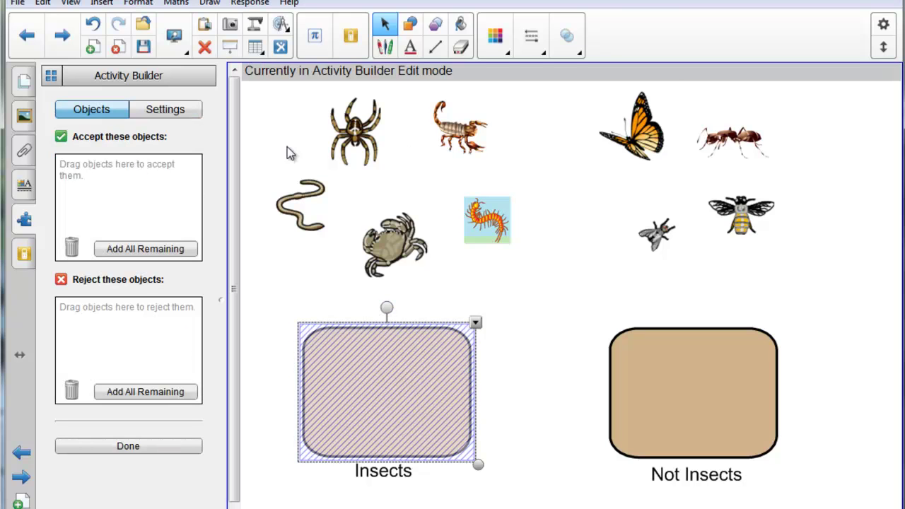
{"action": "left_click_drag", "start_coordinate": [580, 97], "coordinate": [816, 286]}
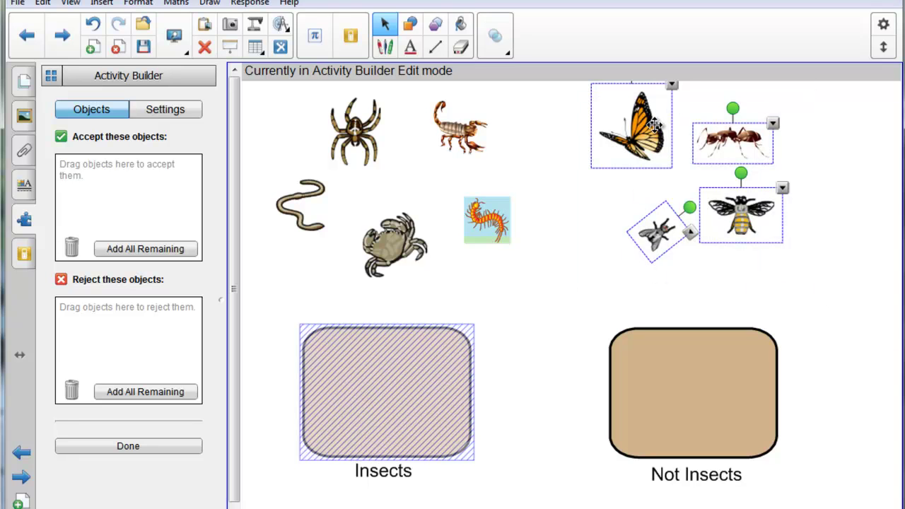
{"action": "left_click_drag", "start_coordinate": [655, 124], "coordinate": [91, 190]}
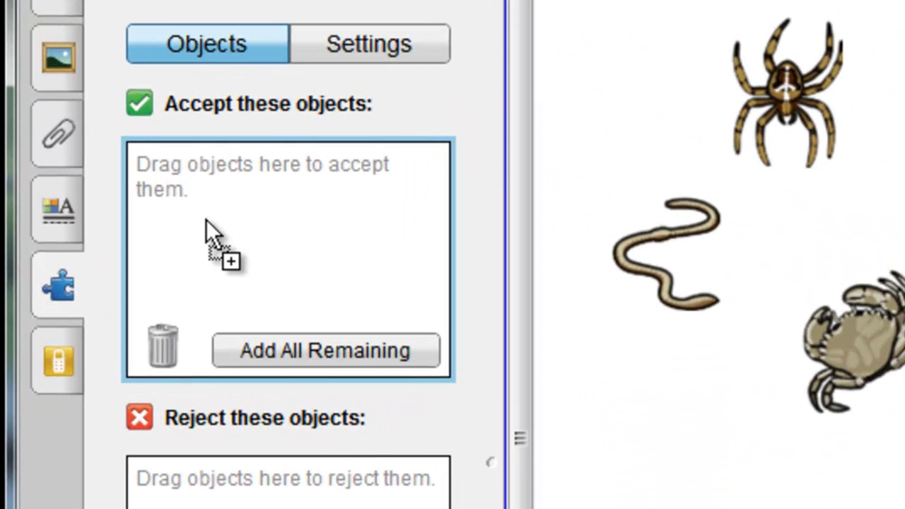
{"action": "left_click_drag", "start_coordinate": [205, 220], "coordinate": [205, 220]}
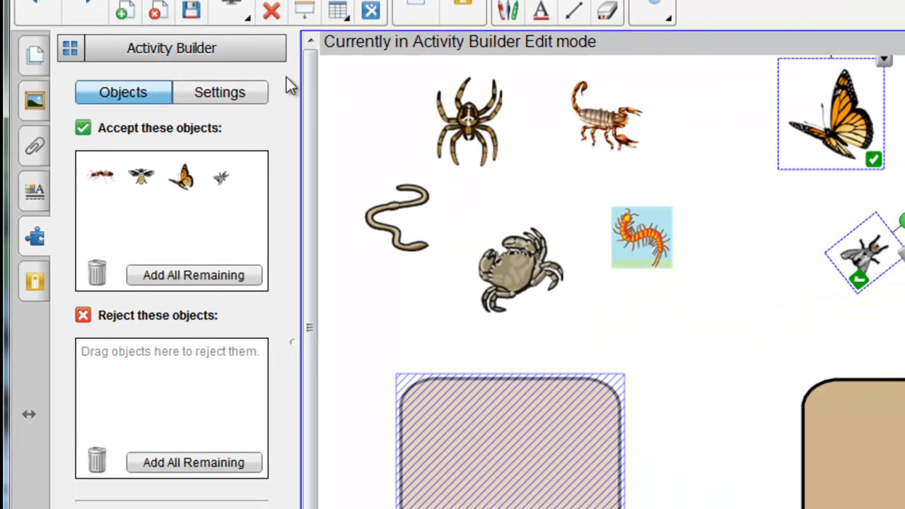
- Make the Insects box reject the spider, scorpion, worm, crab and centipede
{"action": "left_click_drag", "start_coordinate": [357, 67], "coordinate": [724, 342]}
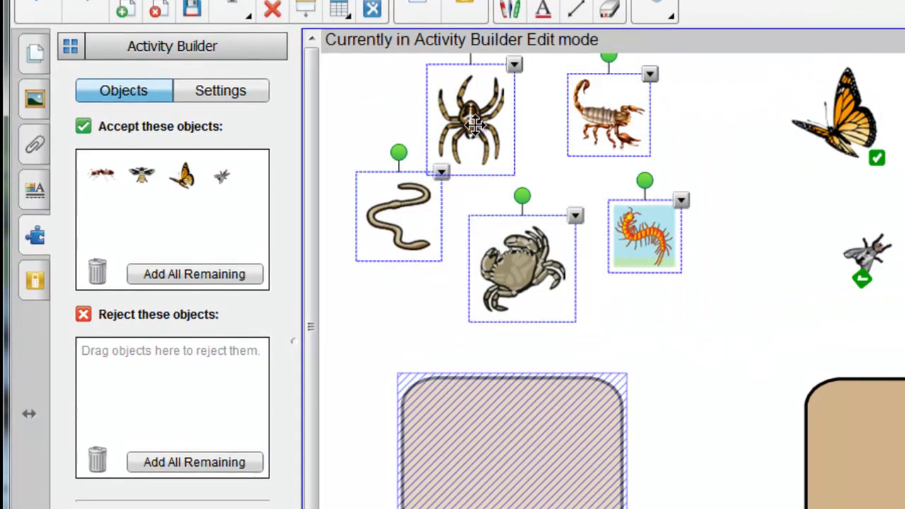
{"action": "left_click_drag", "start_coordinate": [640, 220], "coordinate": [174, 346]}
{"action": "left_click_drag", "start_coordinate": [250, 256], "coordinate": [163, 317]}
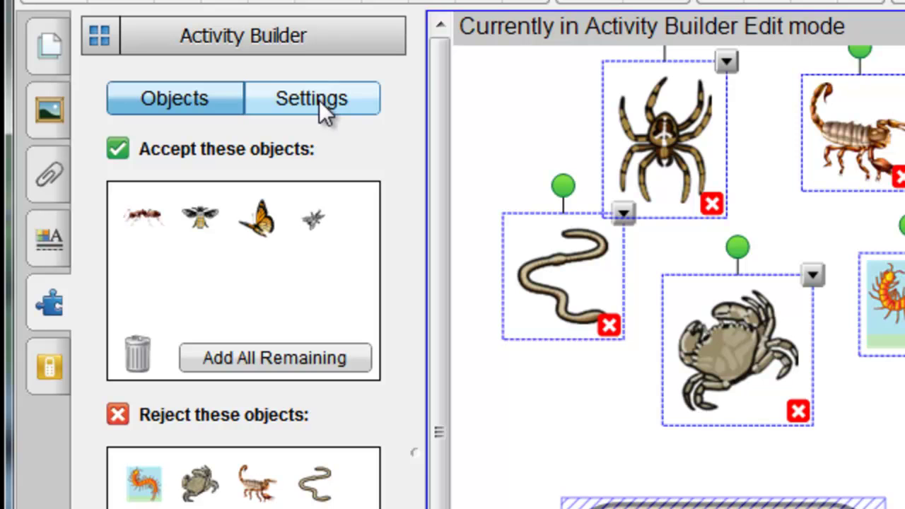
- Set the Insects box to play Spin for accepted objects and Bounce Back for rejected ones, and finish editing
{"action": "left_click", "coordinate": [319, 99]}
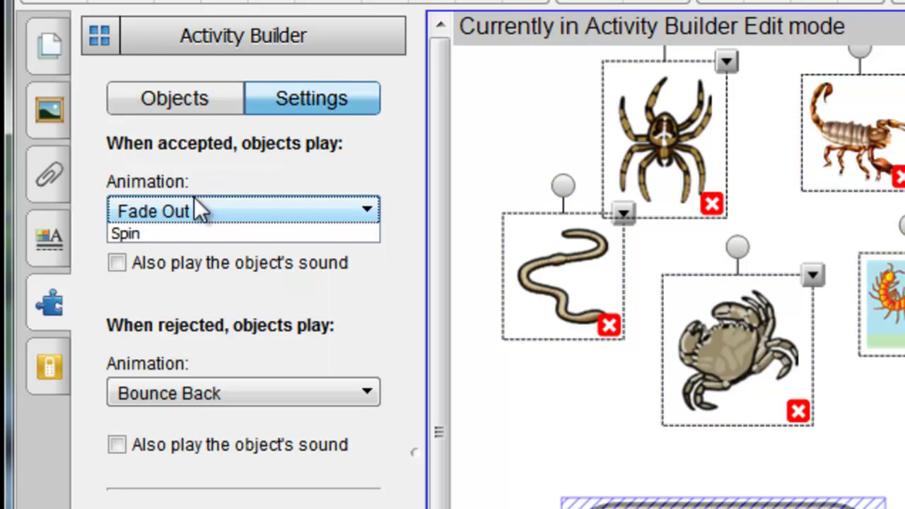
{"action": "left_click", "coordinate": [195, 204]}
{"action": "left_click", "coordinate": [142, 309]}
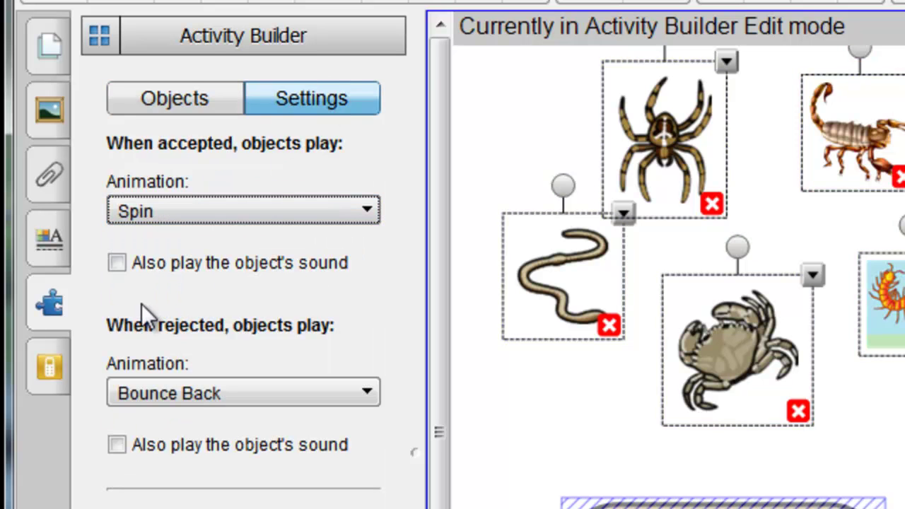
{"action": "left_click", "coordinate": [200, 394]}
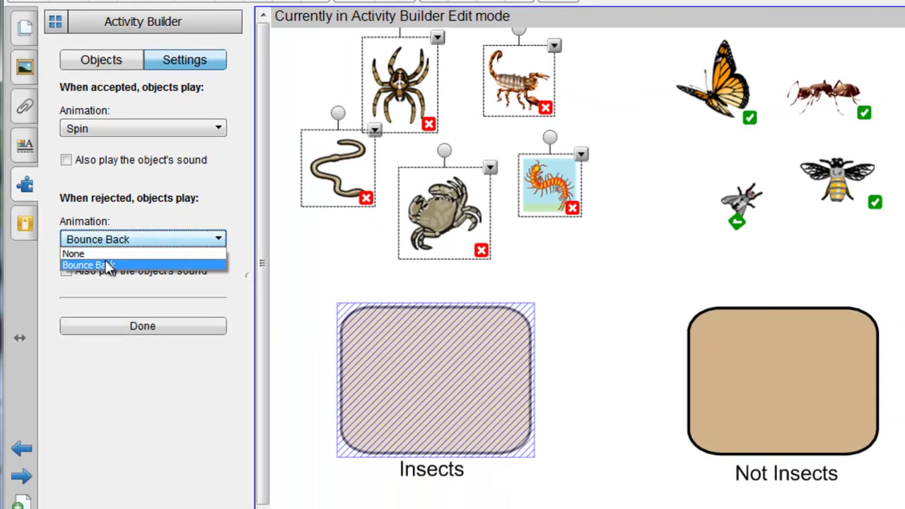
{"action": "left_click", "coordinate": [110, 265]}
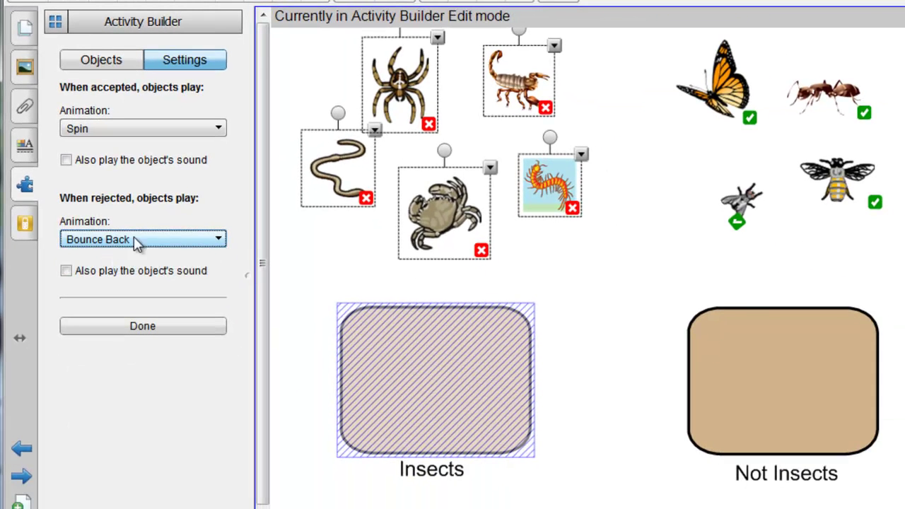
{"action": "left_click", "coordinate": [144, 330]}
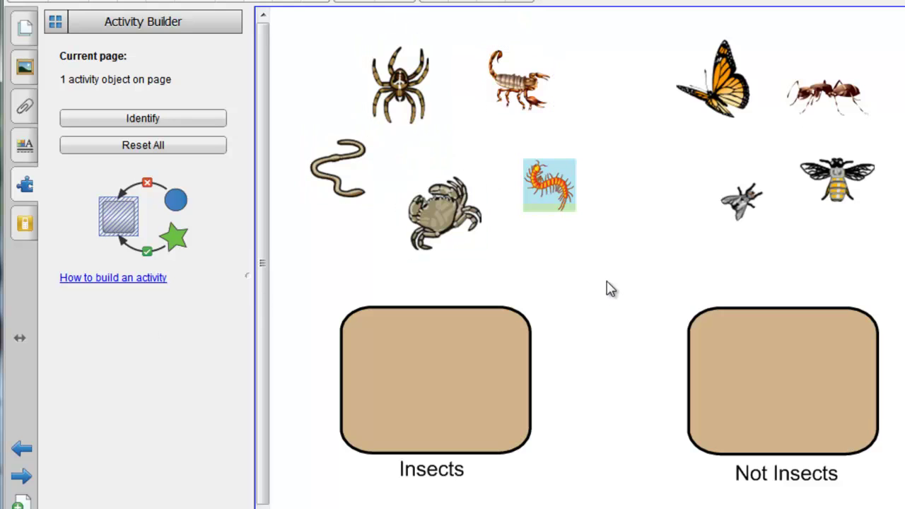
- Make the Not Insects box accept the spider, scorpion, worm, crab and centipede, and reject the butterfly, ant, fly and bee
{"action": "left_click", "coordinate": [799, 357]}
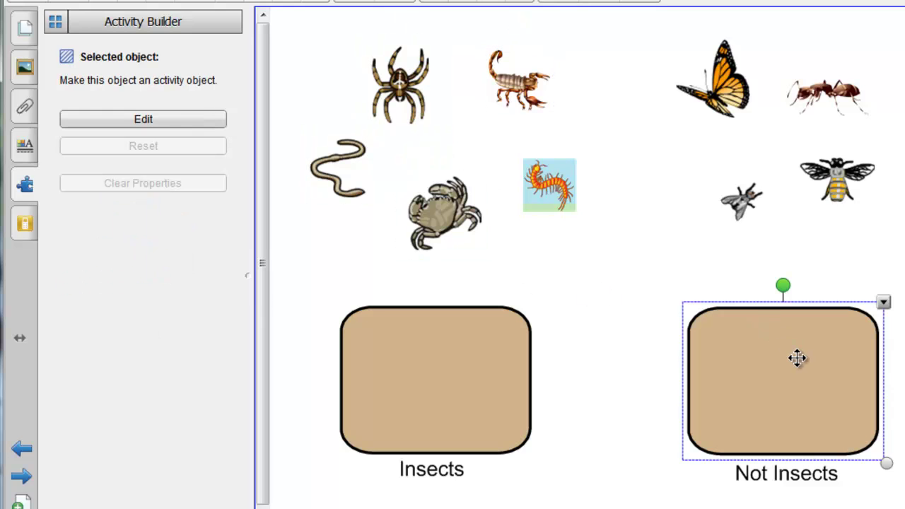
{"action": "left_click", "coordinate": [143, 120]}
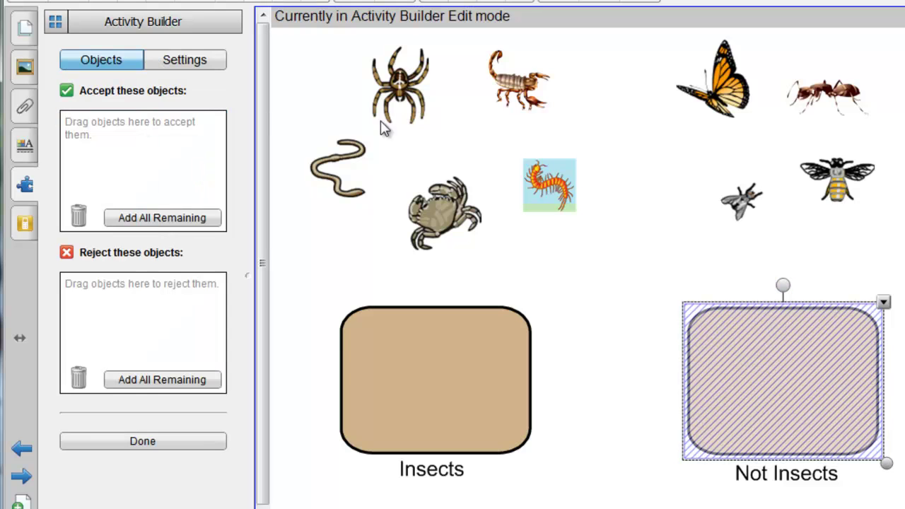
{"action": "left_click_drag", "start_coordinate": [633, 42], "coordinate": [306, 283]}
{"action": "left_click_drag", "start_coordinate": [411, 83], "coordinate": [107, 159]}
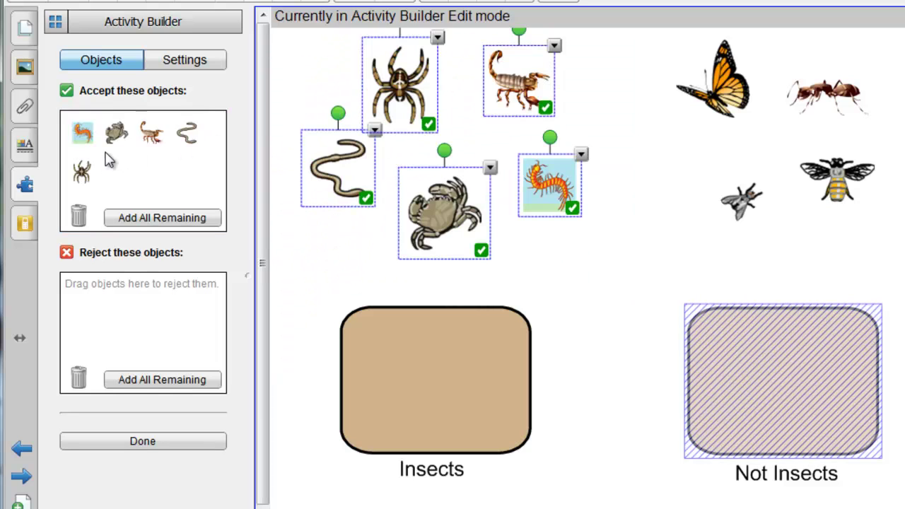
{"action": "left_click", "coordinate": [663, 43]}
{"action": "left_click_drag", "start_coordinate": [660, 39], "coordinate": [902, 252]}
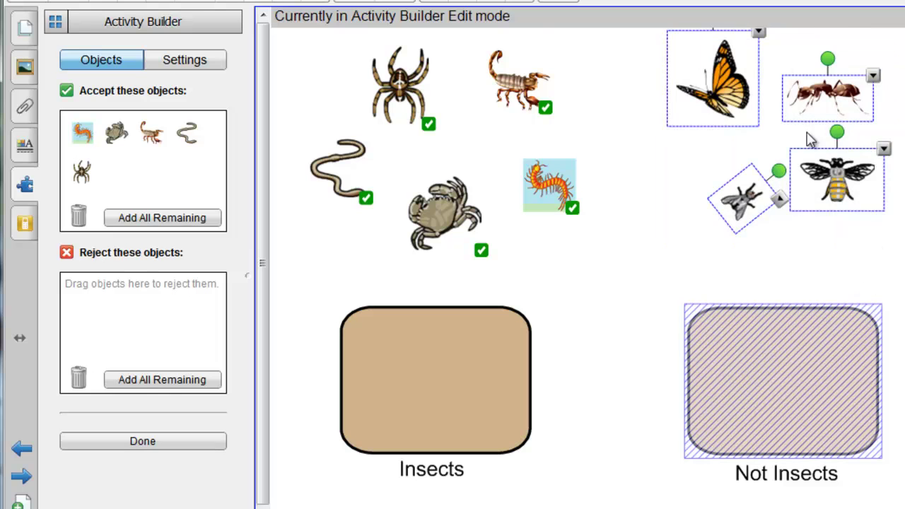
{"action": "left_click_drag", "start_coordinate": [682, 96], "coordinate": [100, 310]}
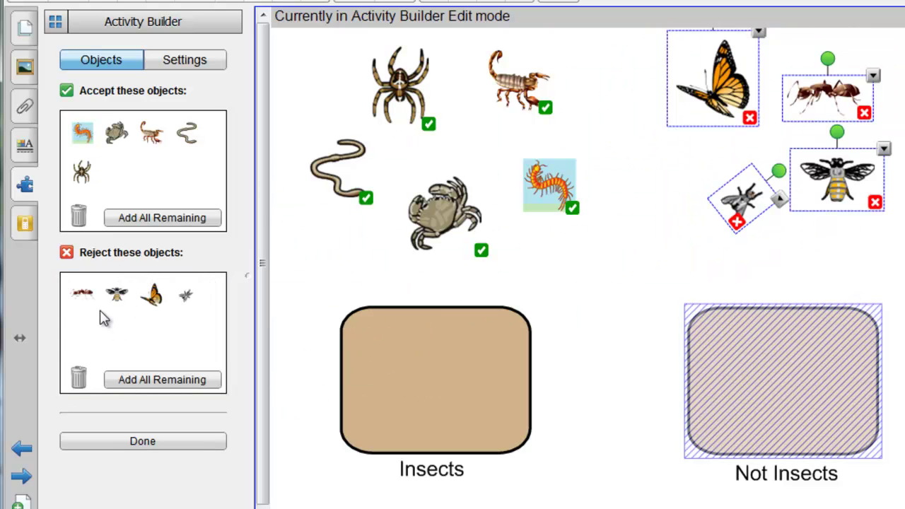
- Set the Not Insects box's animation for accepted objects to Spin, finish editing and deselect the pictures
{"action": "left_click", "coordinate": [179, 69]}
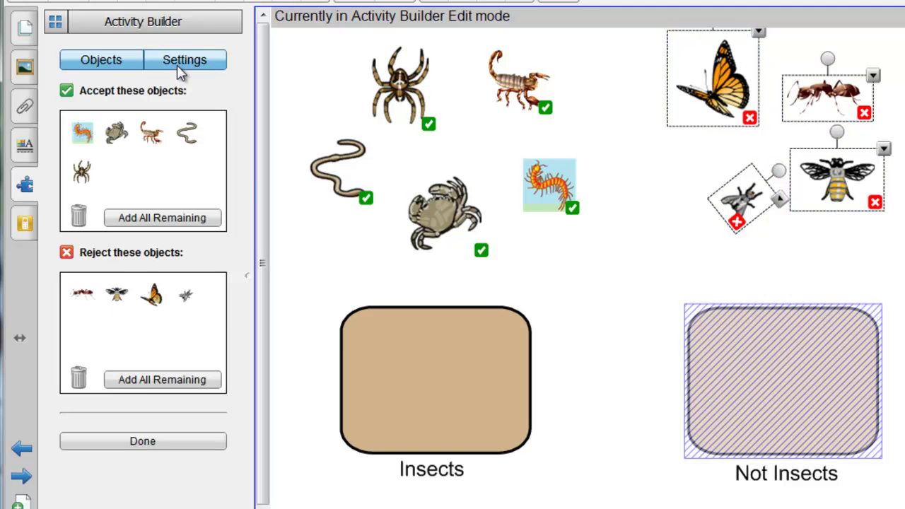
{"action": "left_click", "coordinate": [118, 129]}
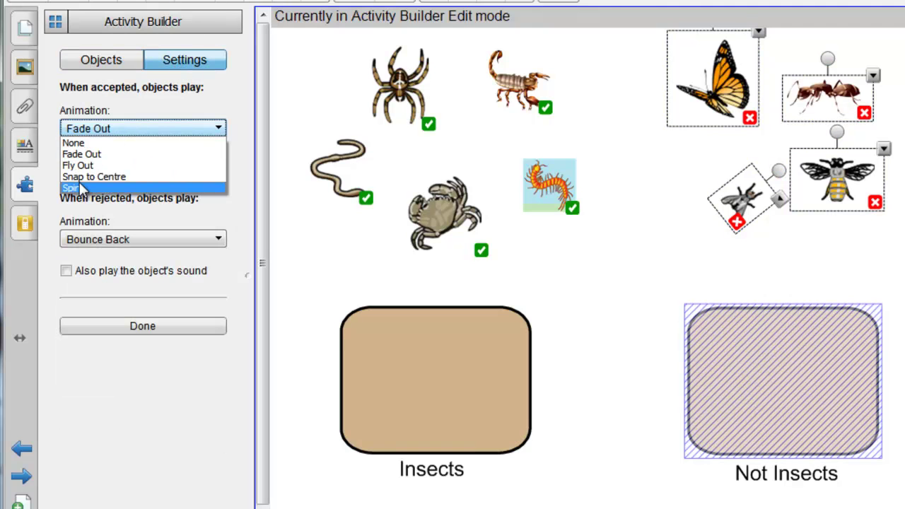
{"action": "left_click", "coordinate": [80, 188]}
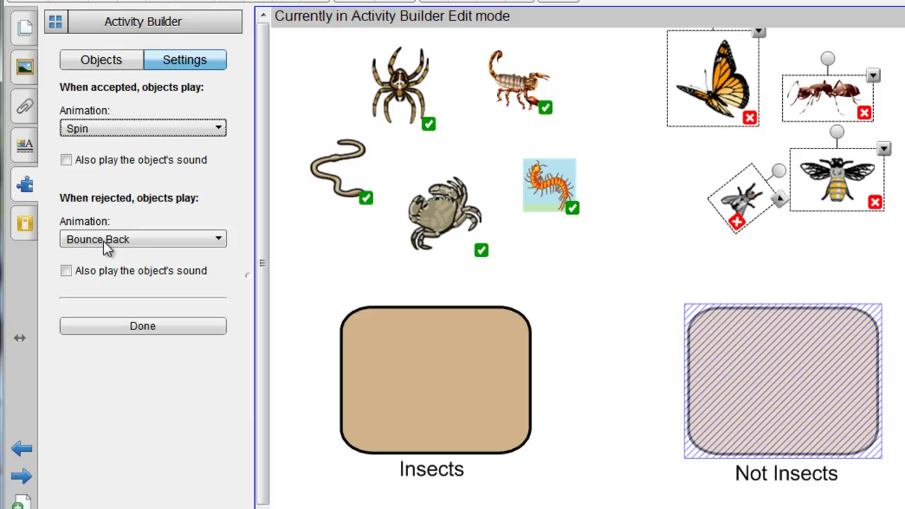
{"action": "left_click", "coordinate": [133, 330]}
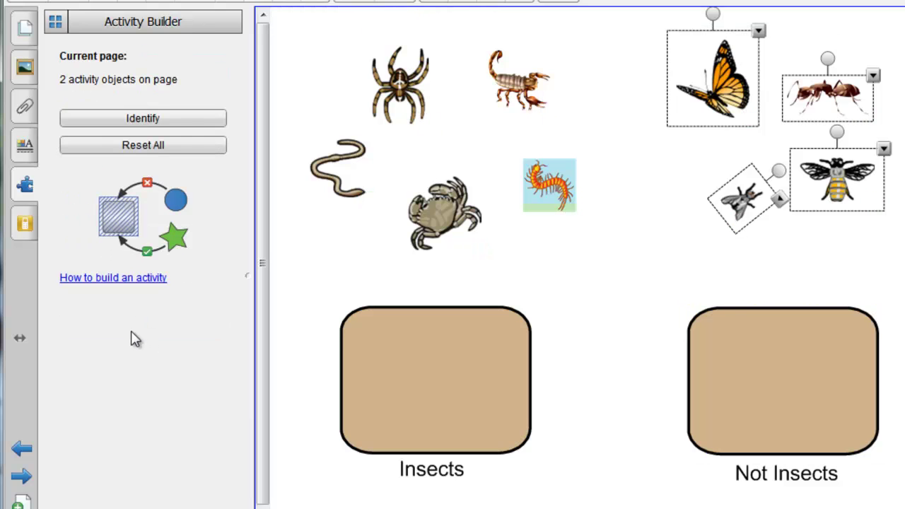
{"action": "left_click", "coordinate": [651, 278]}
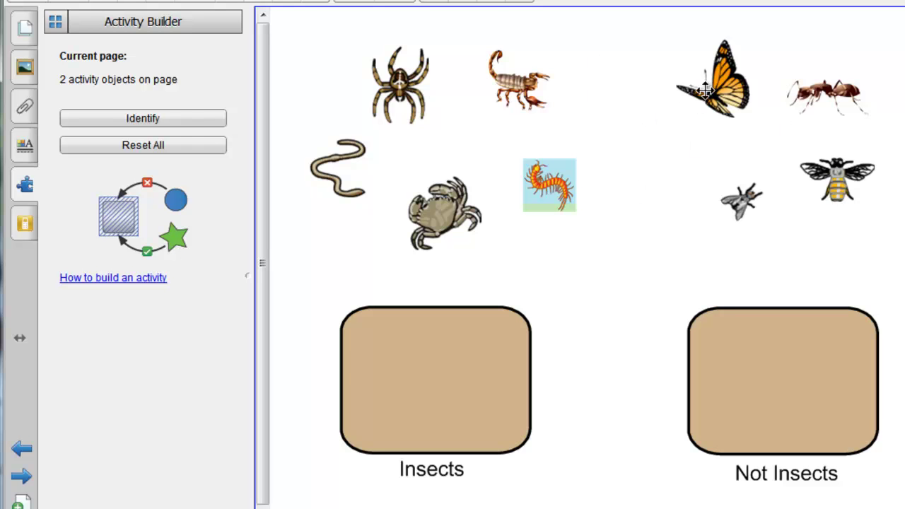
- Test the sorting activity by moving the butterfly to Insects, the bee to Not Insects, and the spider to Insects and to Not Insects
{"action": "left_click", "coordinate": [698, 112]}
{"action": "left_click_drag", "start_coordinate": [698, 112], "coordinate": [401, 381]}
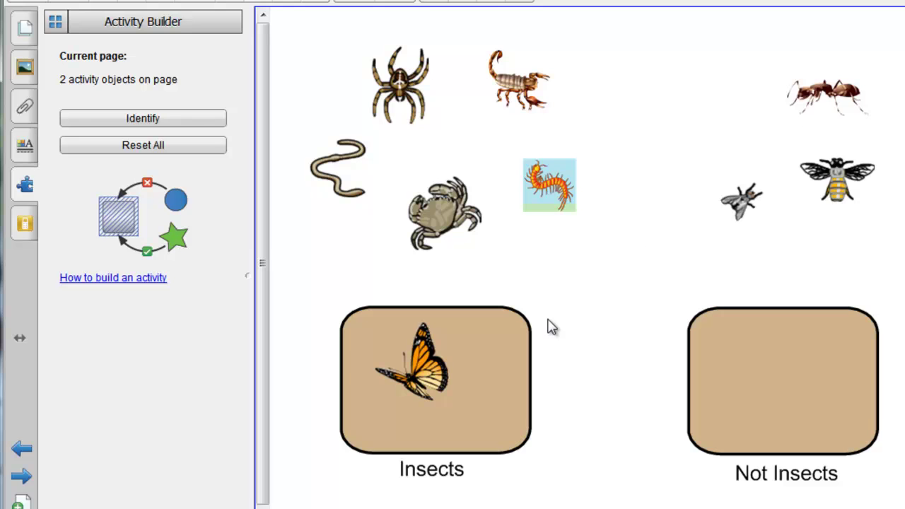
{"action": "left_click_drag", "start_coordinate": [854, 177], "coordinate": [798, 384]}
{"action": "left_click_drag", "start_coordinate": [400, 83], "coordinate": [491, 391]}
{"action": "left_click_drag", "start_coordinate": [413, 89], "coordinate": [782, 371]}
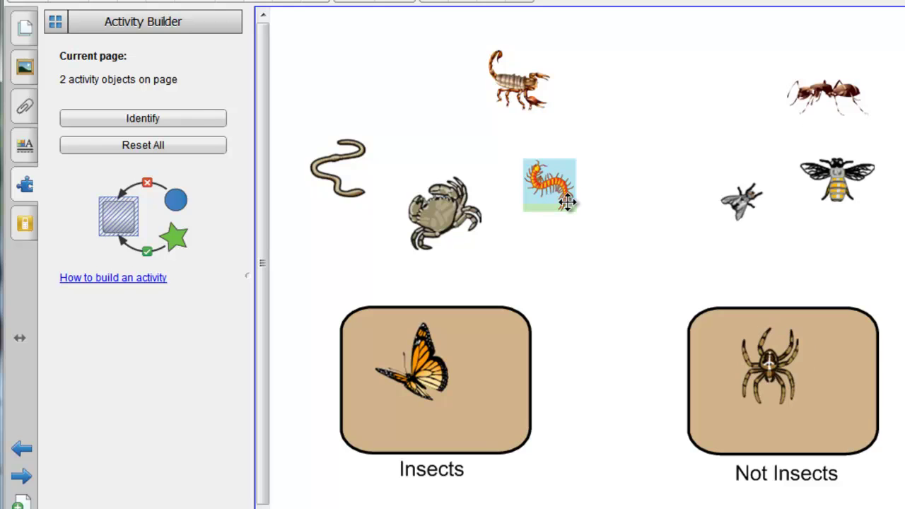